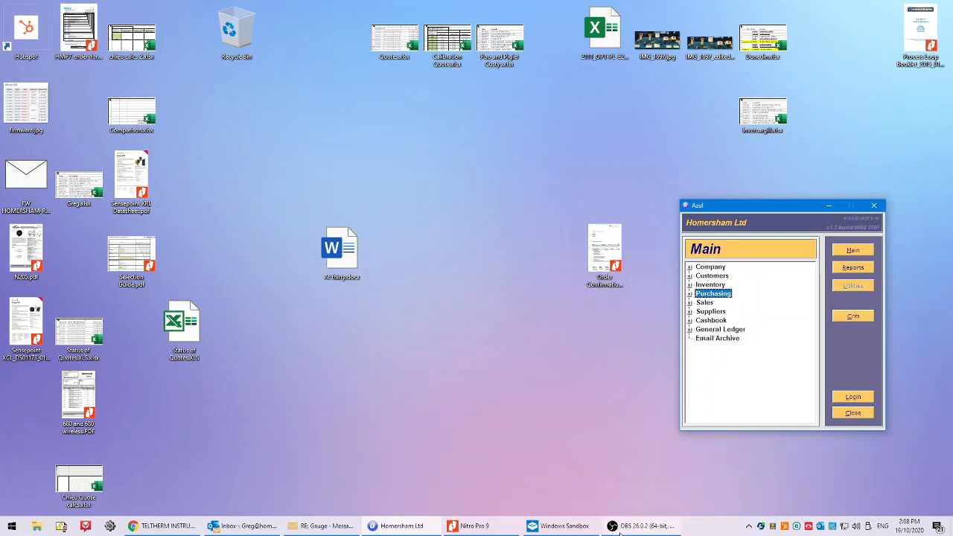
- Switch to Windows Sandbox and extract all files of the downloaded HD35AP-S-software (1) archive to the default folder
left_click(558, 525)
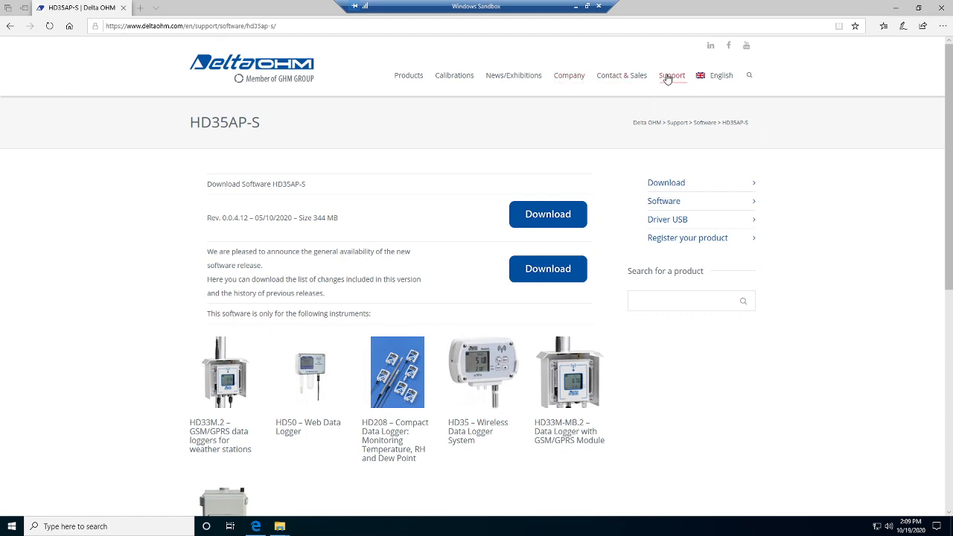
mouse_move(666, 77)
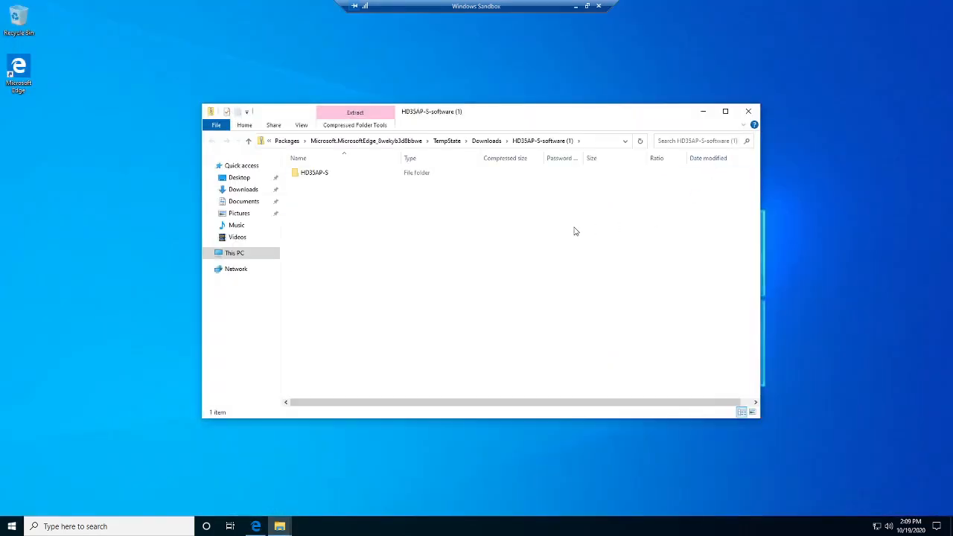
double_click(303, 177)
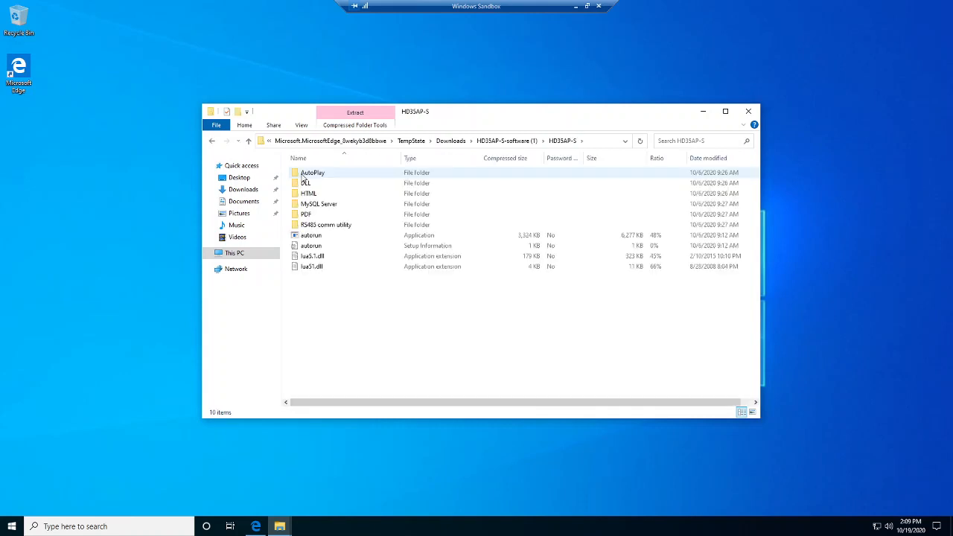
double_click(307, 236)
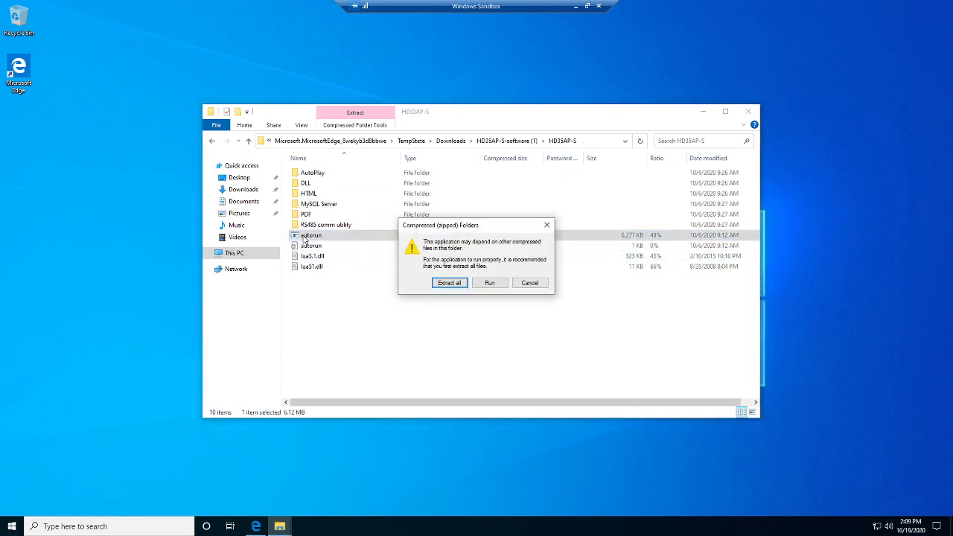
left_click(449, 283)
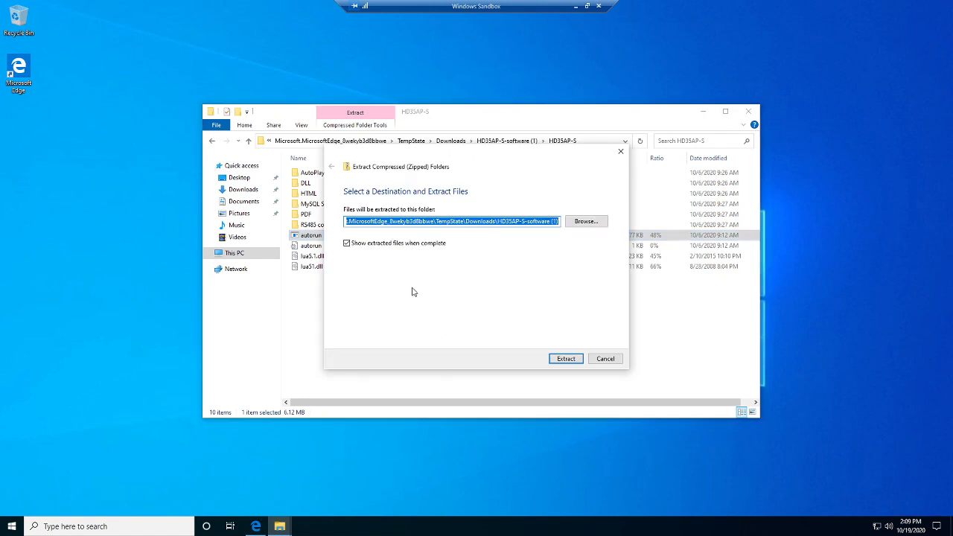
left_click(562, 358)
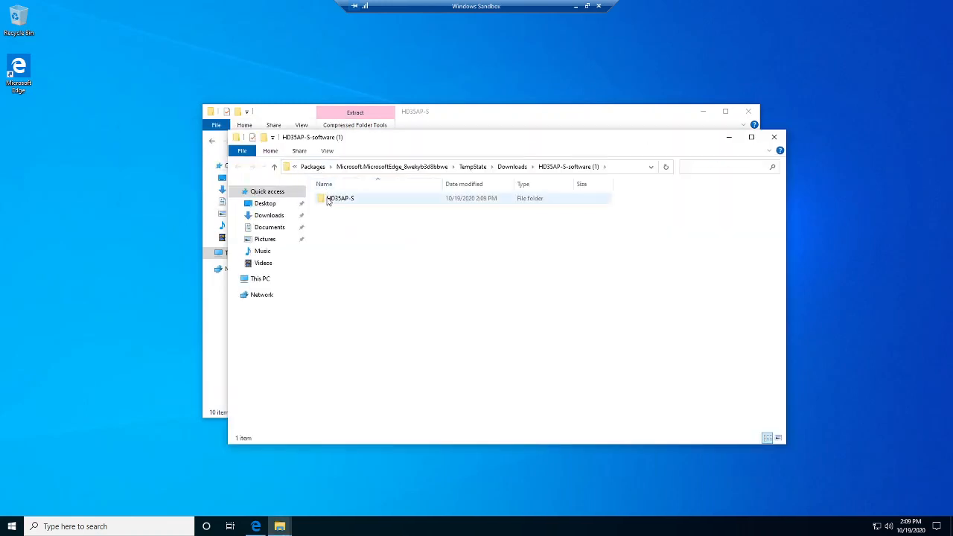
- Run the autorun application from the extracted HD35AP-S folder despite the SmartScreen block and choose English as the installer language
double_click(332, 200)
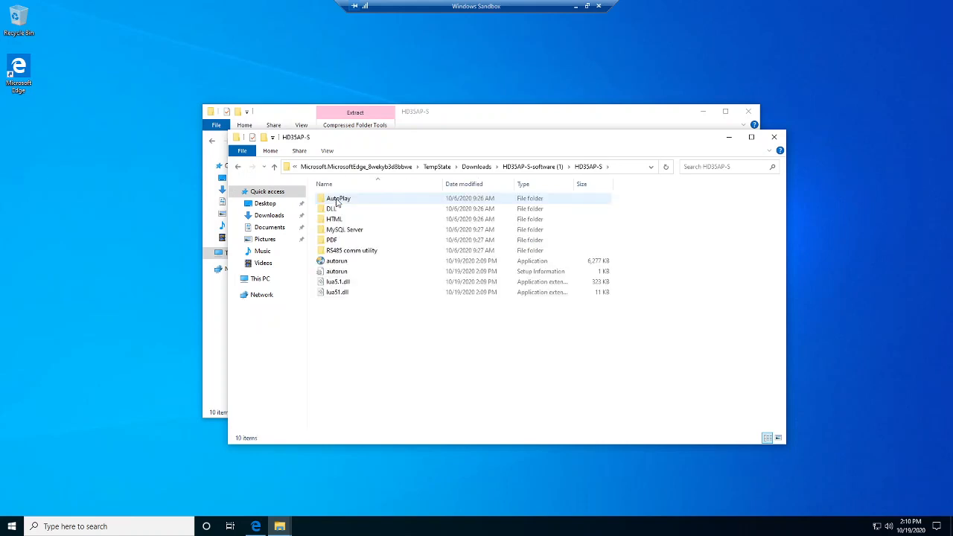
left_click(333, 262)
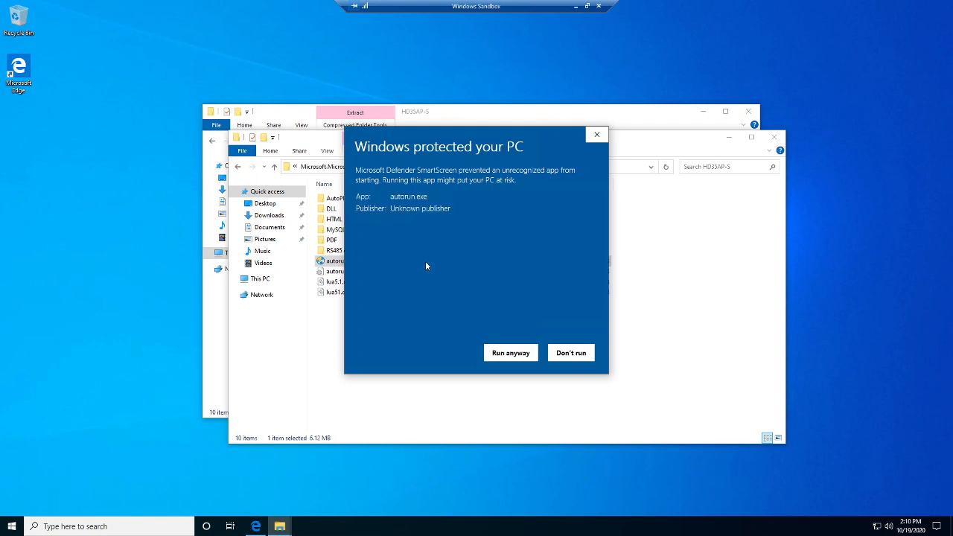
left_click(509, 354)
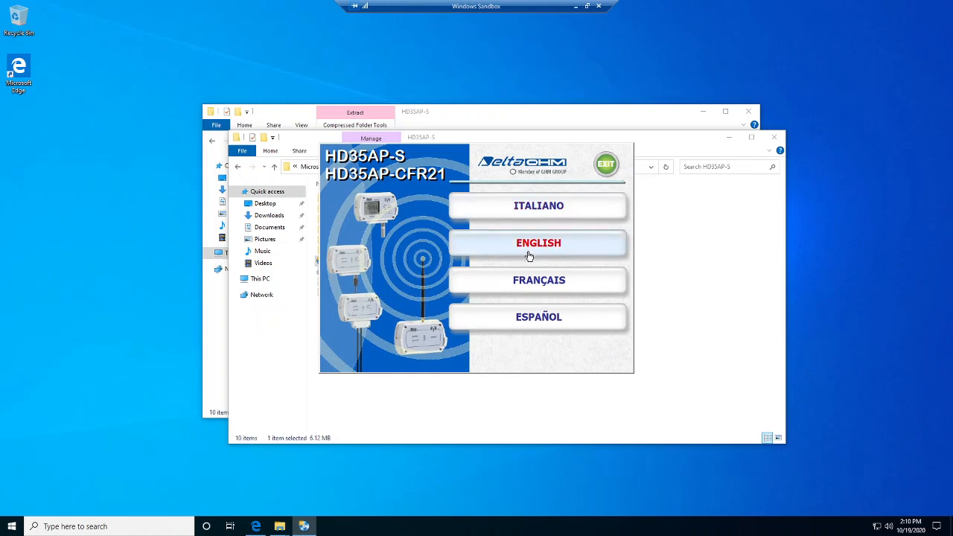
left_click(527, 250)
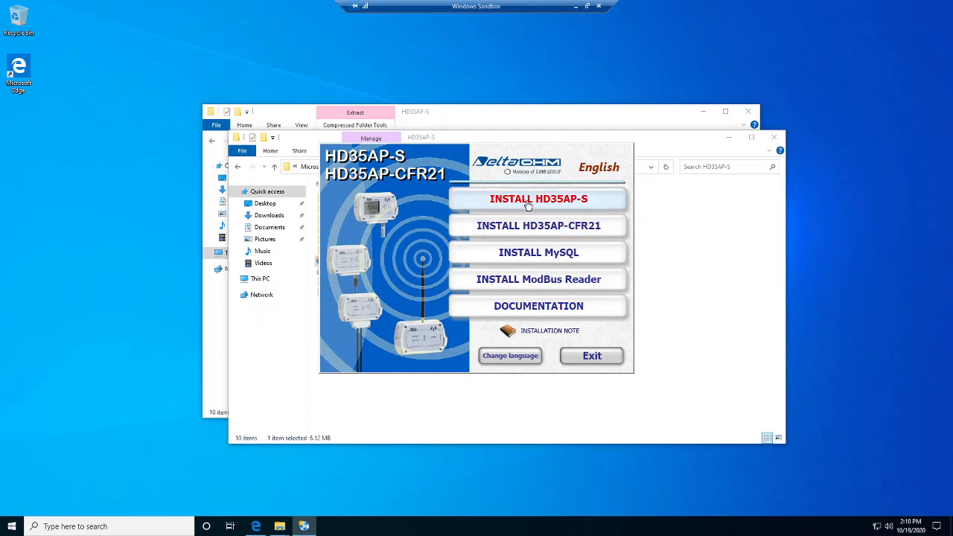
- Start the HD35AP-S installation and install the required Microsoft System CLR Types for SQL Server 2012, accepting its license terms
left_click(526, 200)
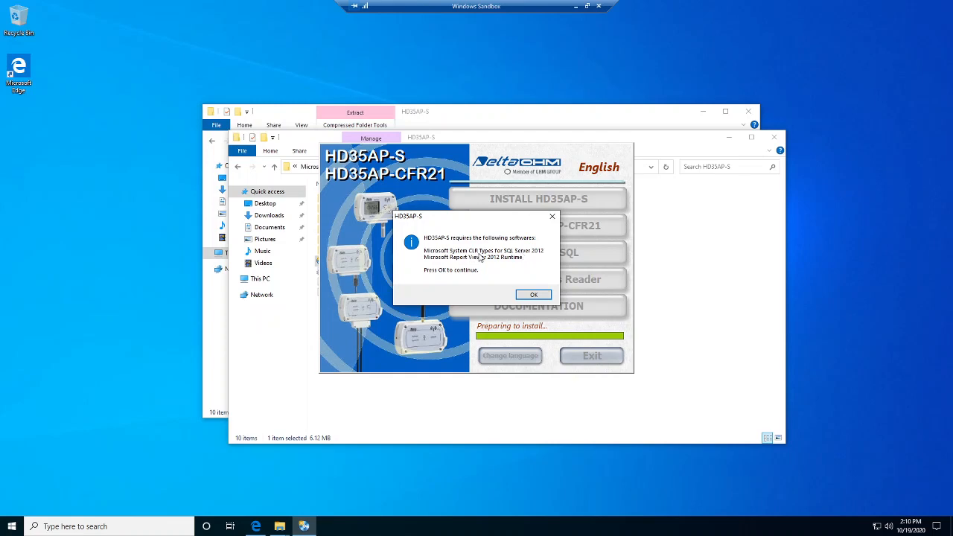
left_click(534, 295)
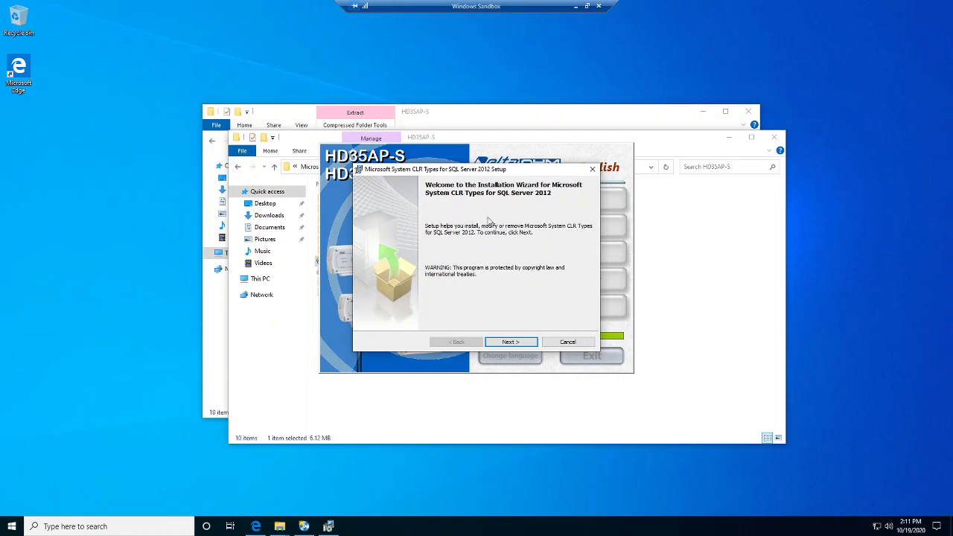
left_click(501, 343)
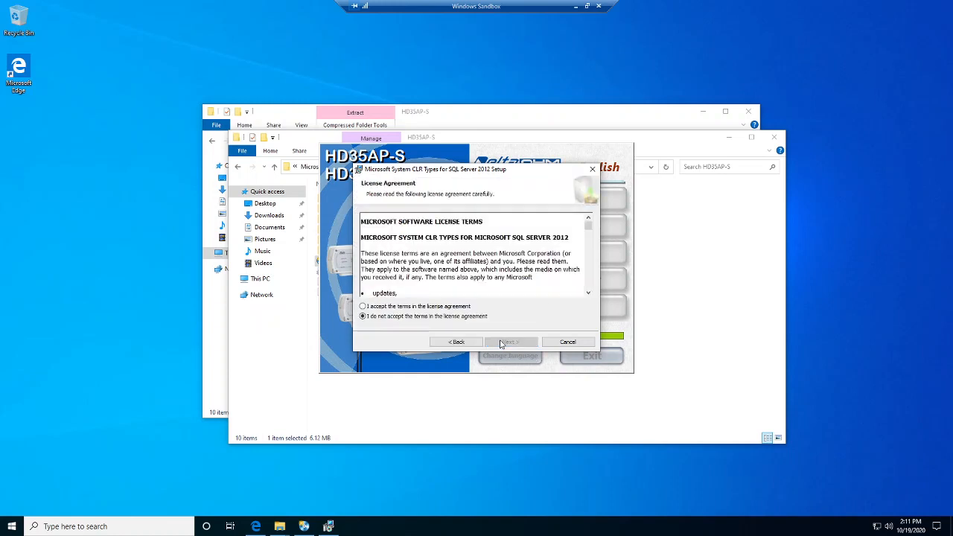
left_click(364, 307)
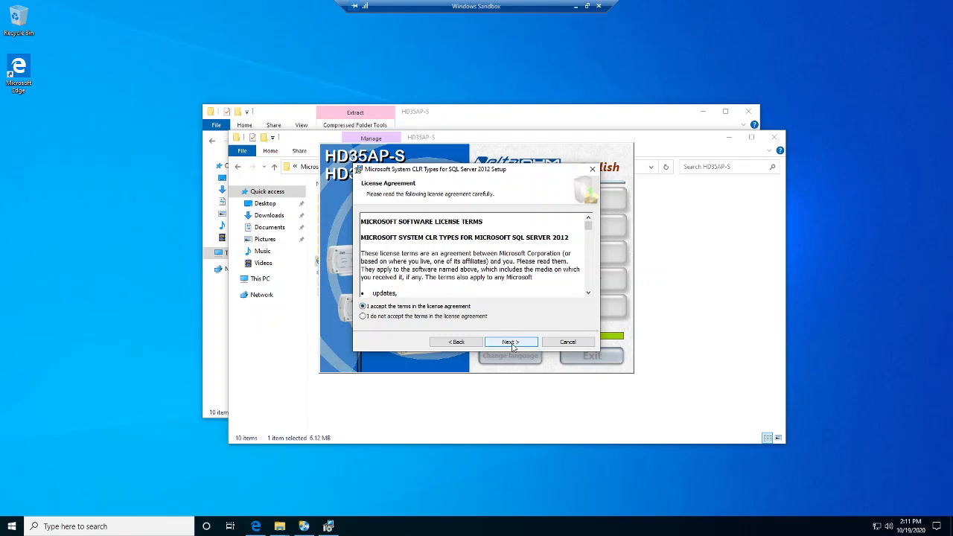
left_click(510, 342)
left_click(511, 344)
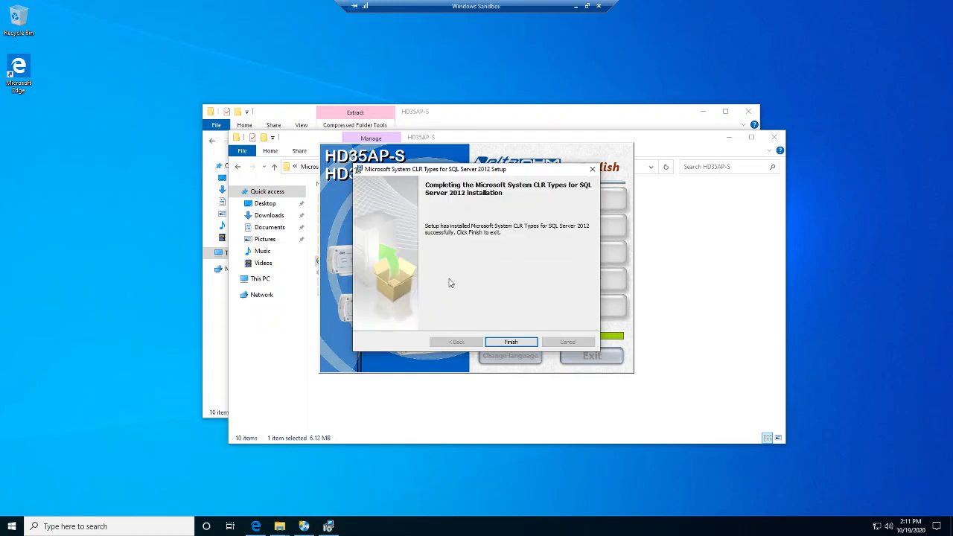
left_click(503, 343)
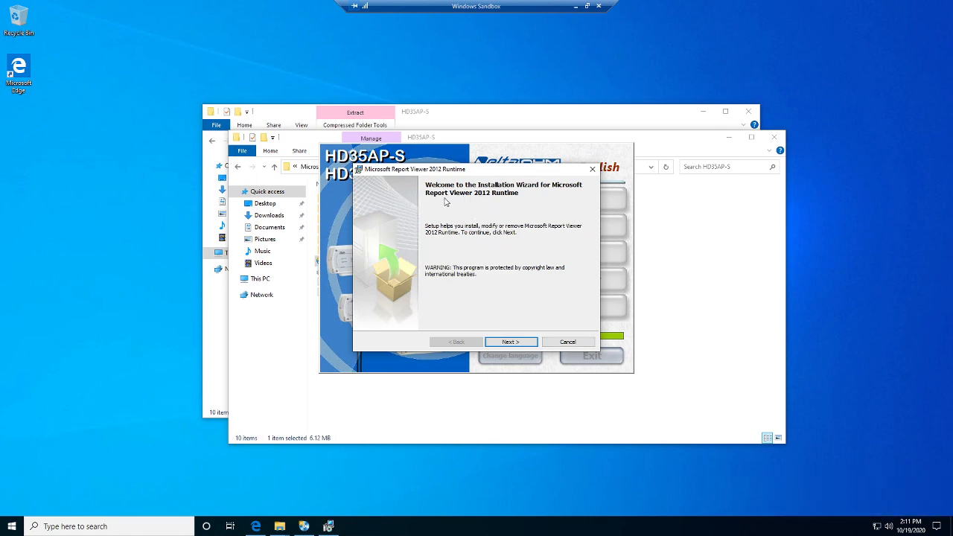
- Install Microsoft Report Viewer 2012 Runtime, accepting the license and filling in placeholder text for the name and company
left_click(517, 341)
left_click(363, 306)
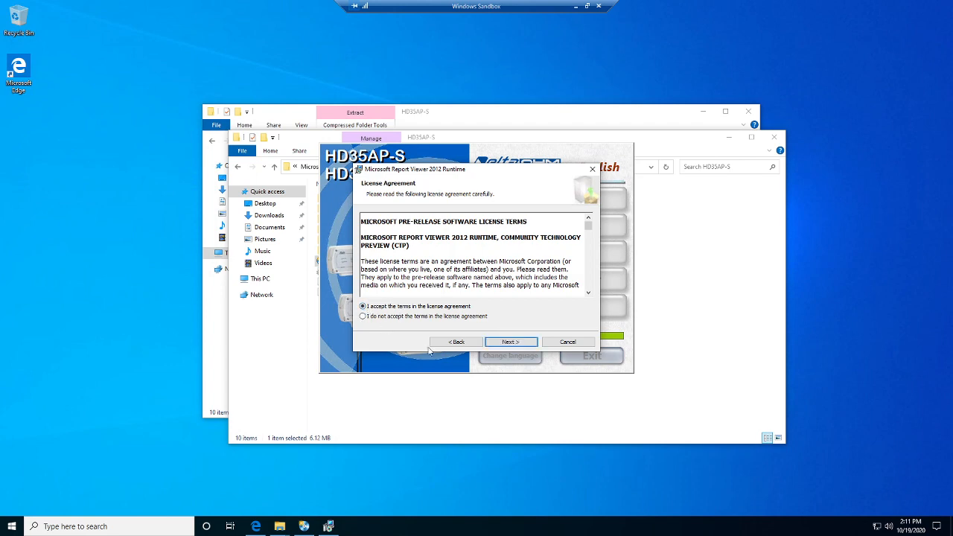
left_click(509, 343)
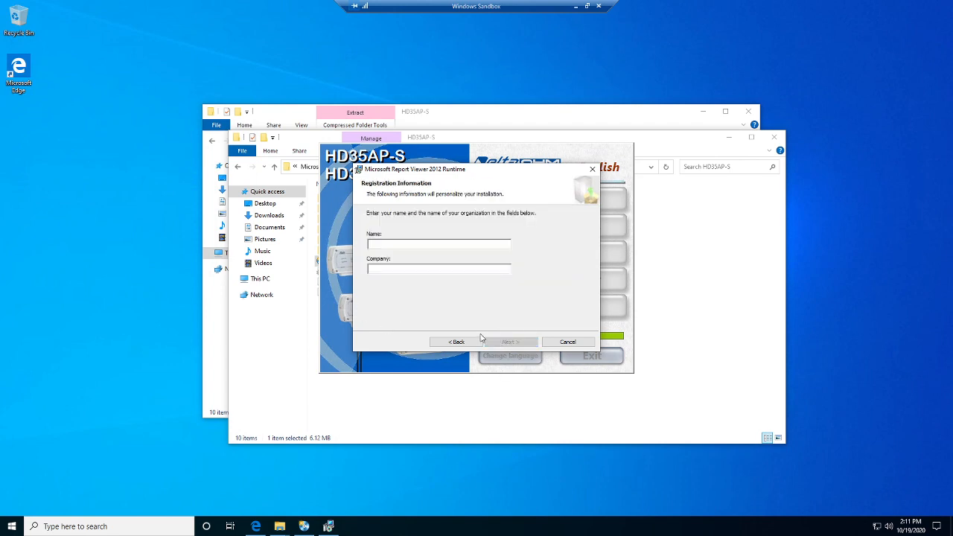
type("j;as;f;slafh")
left_click(387, 267)
type("kldjsk;sdlkg")
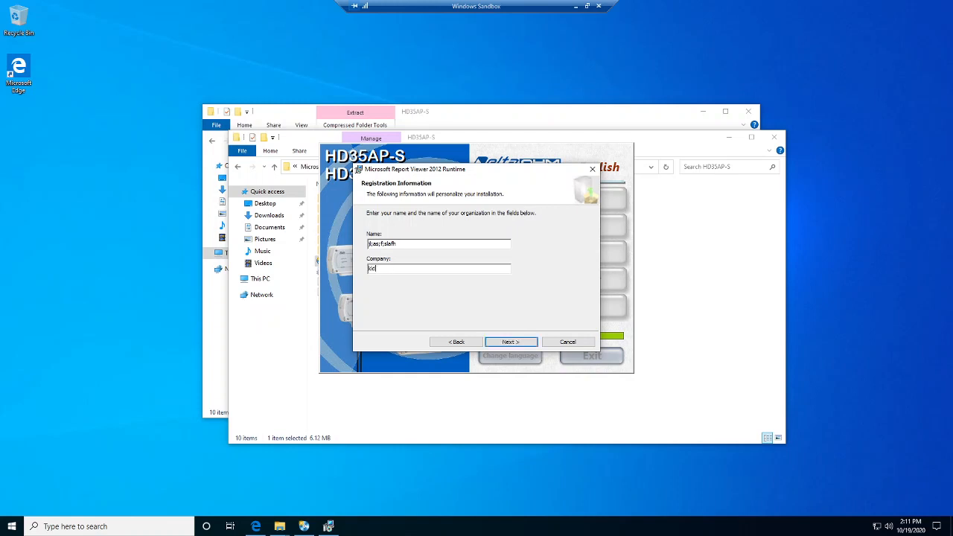
left_click(511, 341)
left_click(510, 343)
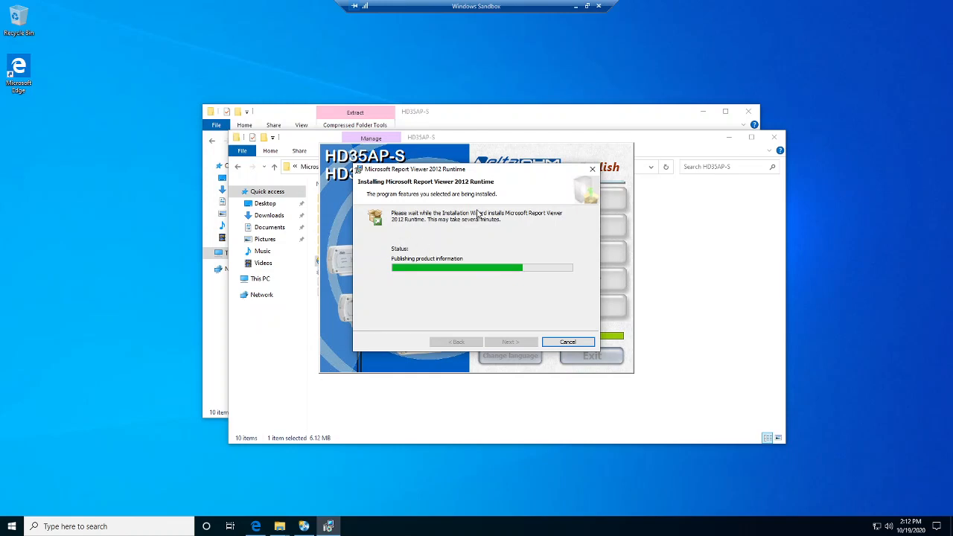
left_click_drag(506, 174, 361, 146)
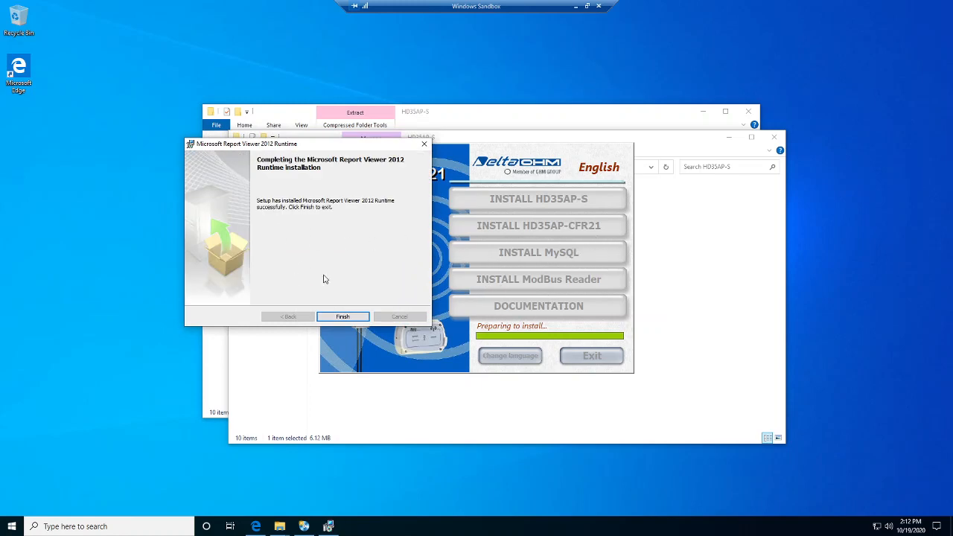
left_click(340, 319)
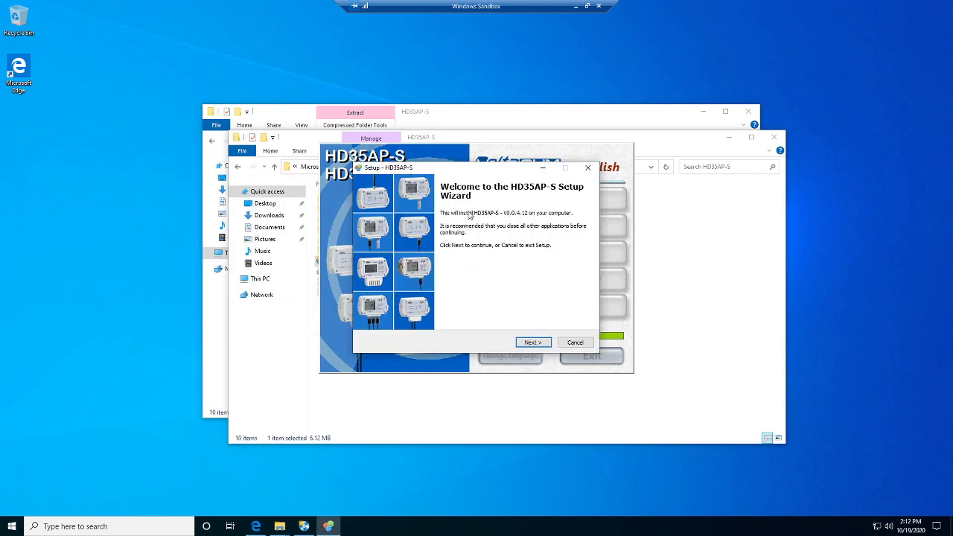
- Install HD35AP-S with the license accepted and both the desktop icon and Quick Launch icon options enabled
left_click(533, 342)
left_click(377, 312)
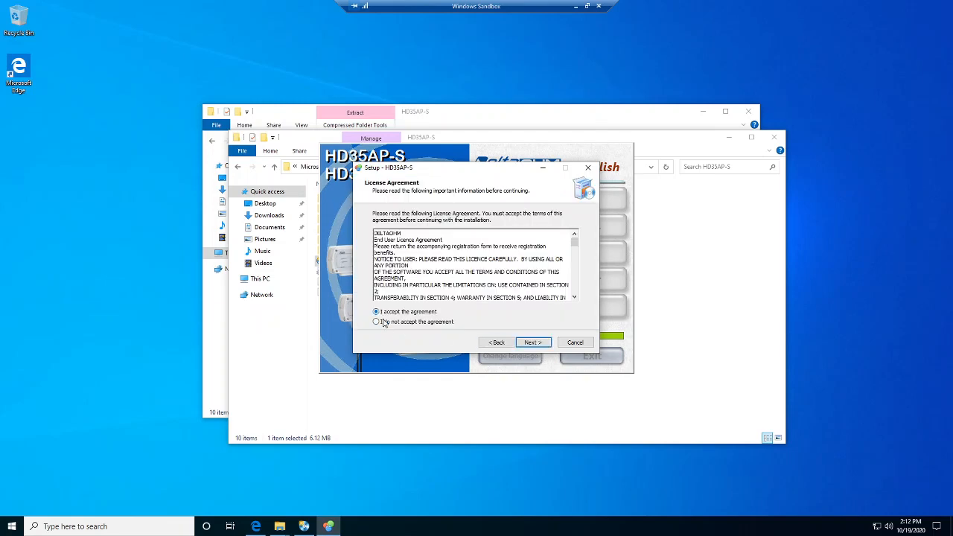
left_click(531, 342)
left_click(542, 346)
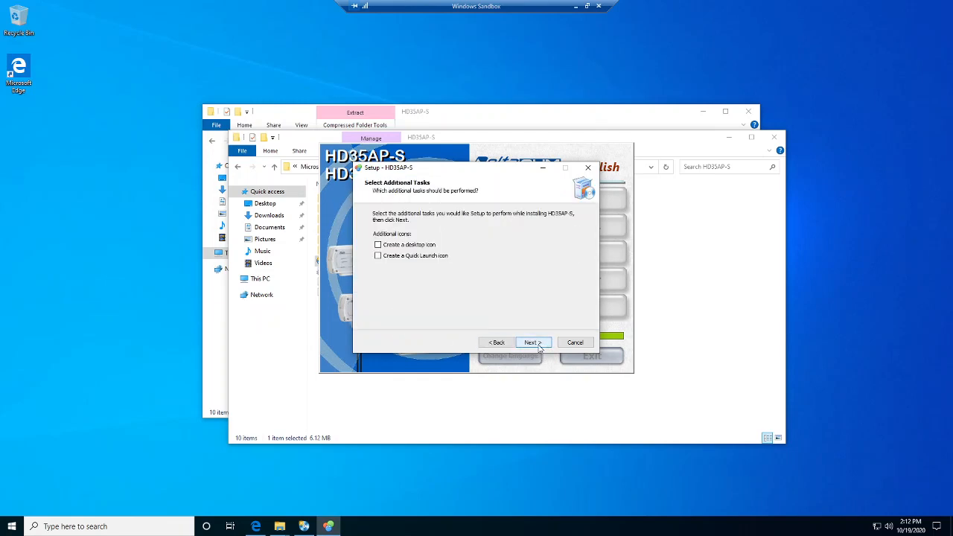
left_click(377, 244)
left_click(378, 255)
left_click(540, 344)
left_click(533, 343)
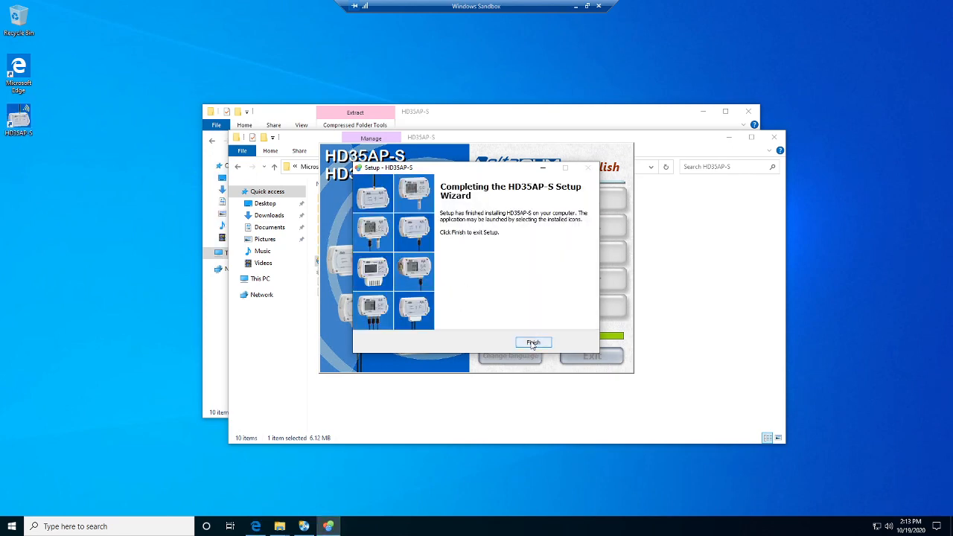
left_click(533, 343)
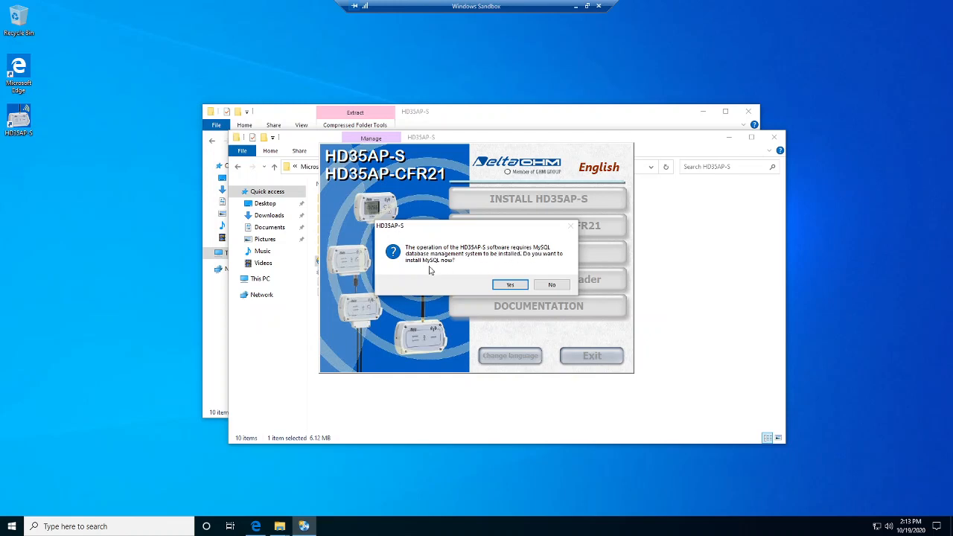
- Agree to install MySQL, accept the MySQL Server 5.5 license and start the installation with the Typical setup type
left_click(509, 288)
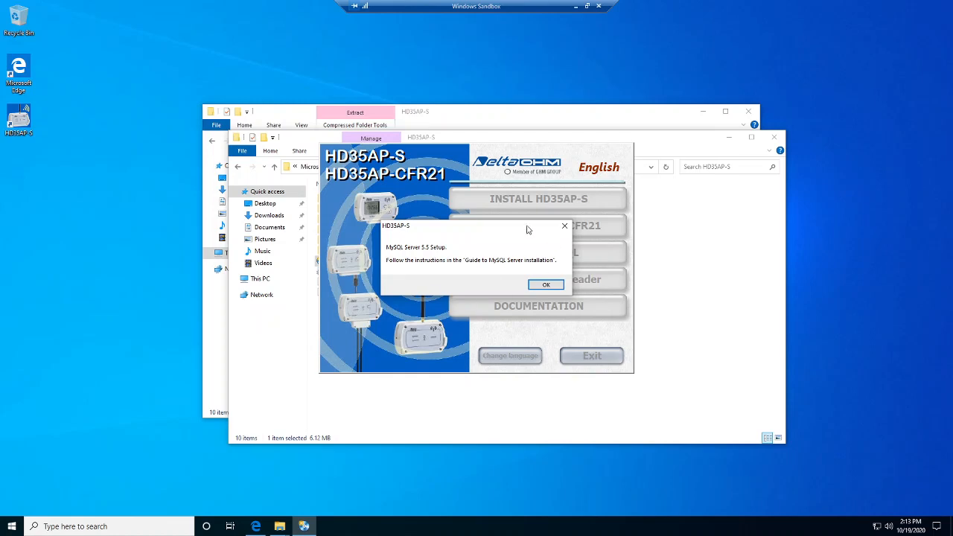
left_click(541, 286)
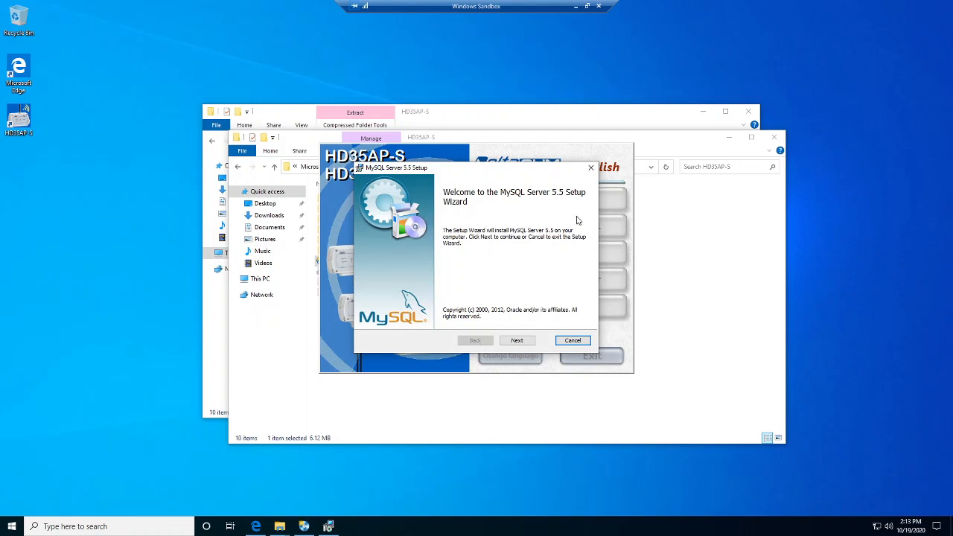
left_click(516, 341)
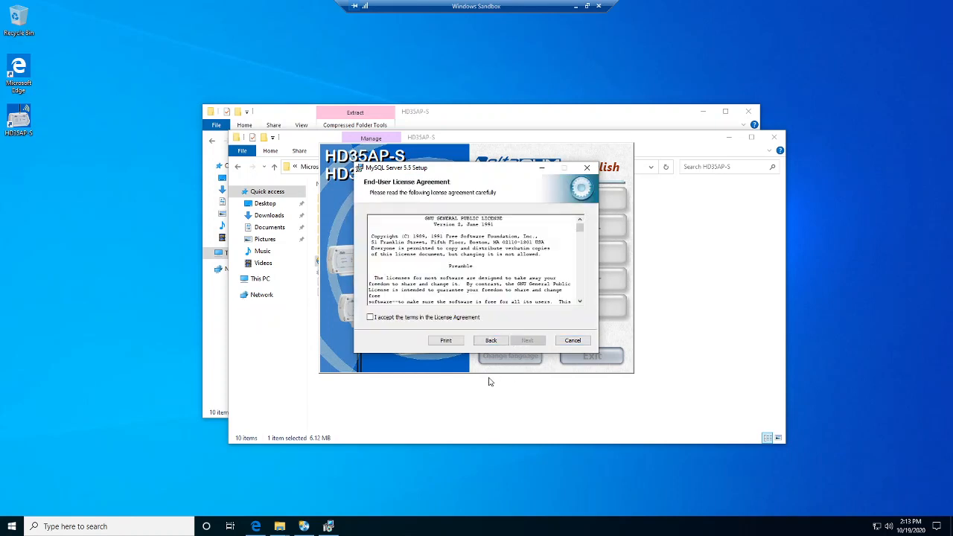
left_click(371, 318)
left_click(527, 340)
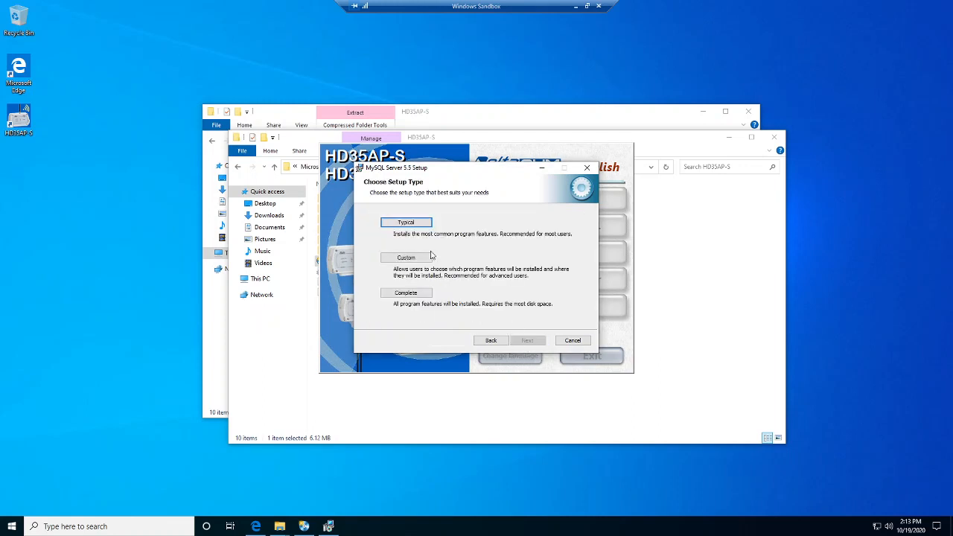
left_click(404, 223)
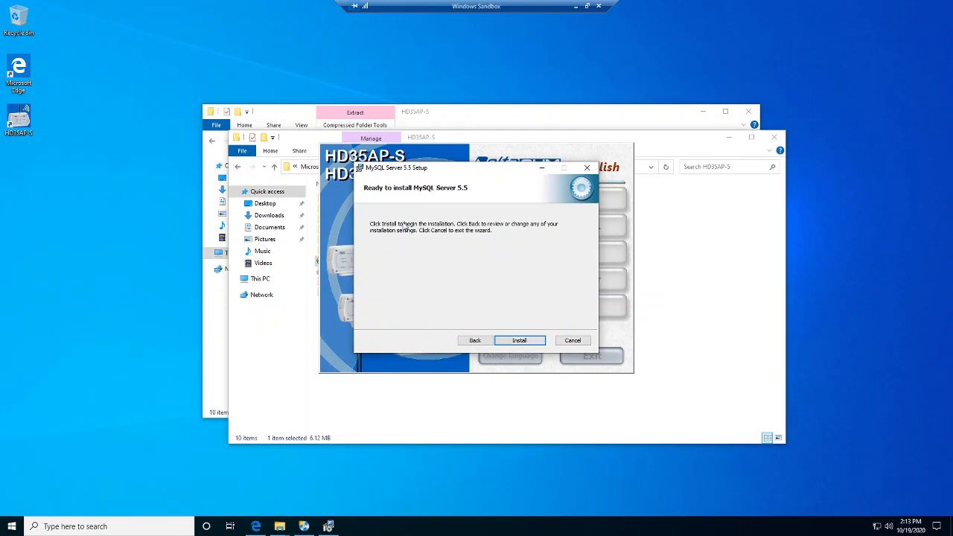
left_click(520, 343)
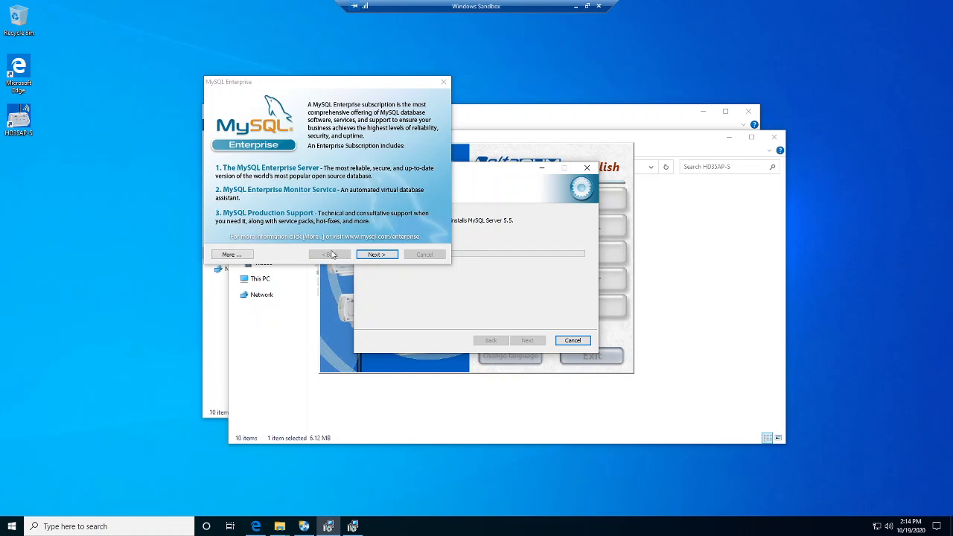
- Dismiss the MySQL Enterprise advert and finish the MySQL Server 5.5 setup with the Instance Configuration Wizard set to launch
left_click(443, 82)
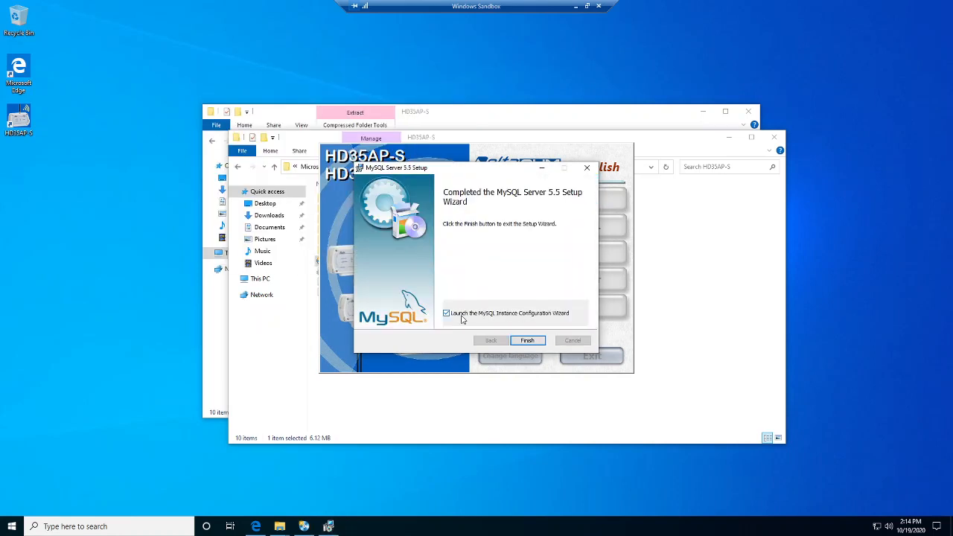
left_click(520, 340)
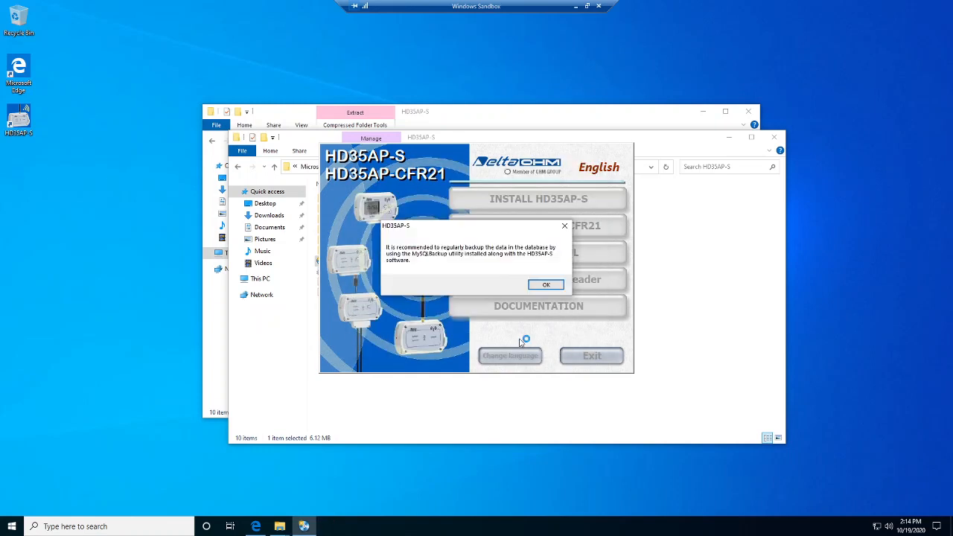
left_click(544, 284)
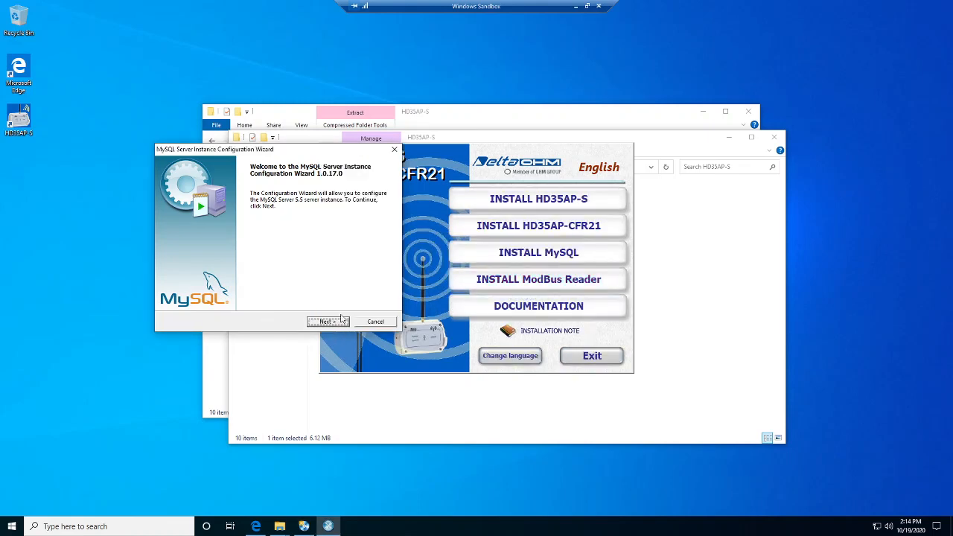
- Start the MySQL Server instance configuration with the Detailed Configuration, Developer Machine and Multifunctional Database options
left_click(328, 322)
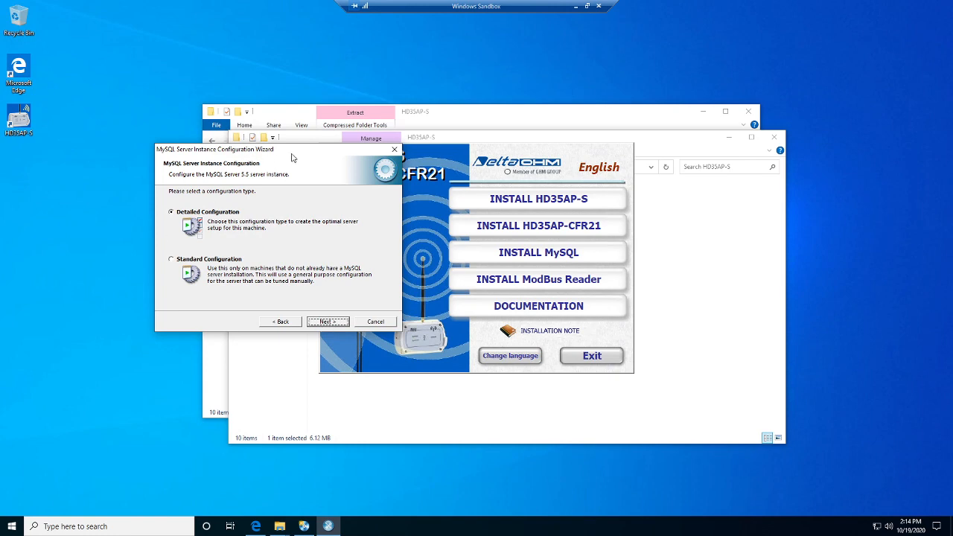
left_click_drag(302, 151, 450, 134)
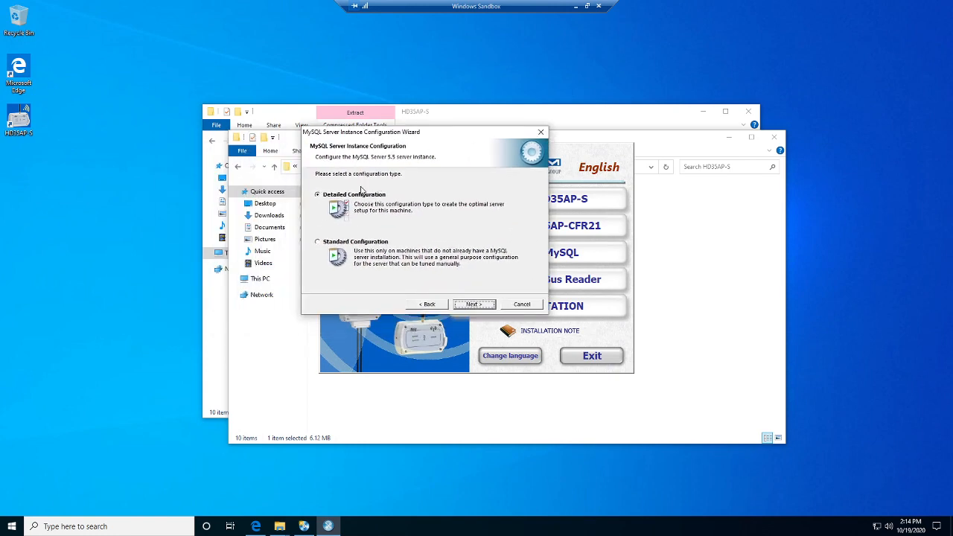
left_click(476, 308)
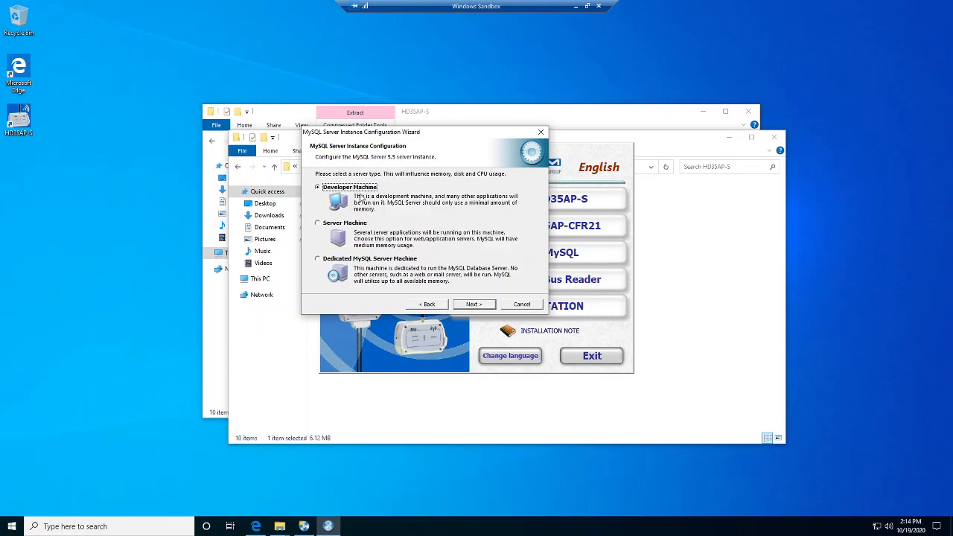
left_click(473, 304)
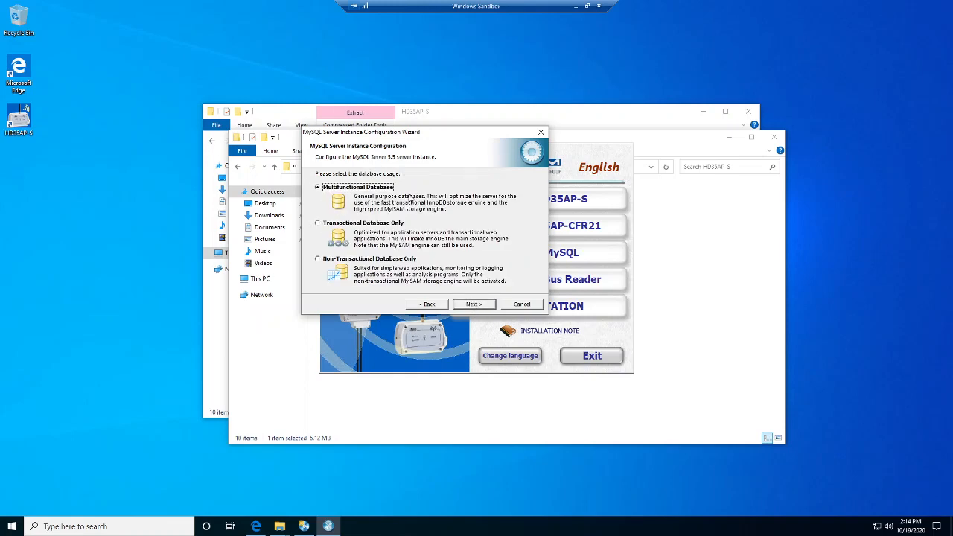
left_click(474, 304)
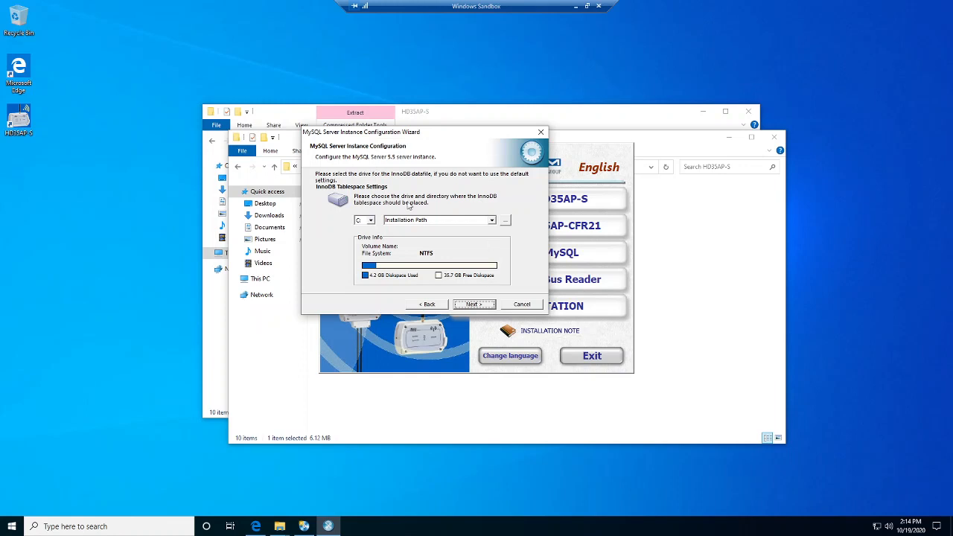
- Accept the default InnoDB tablespace location and Decision Support (DSS)/OLAP connections, and add a firewall exception for port 3306
left_click(475, 308)
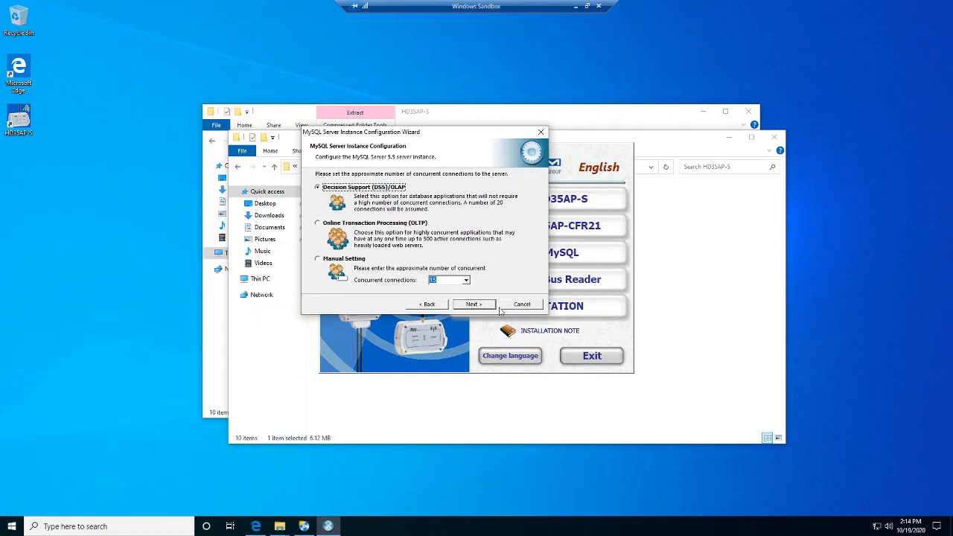
left_click(476, 305)
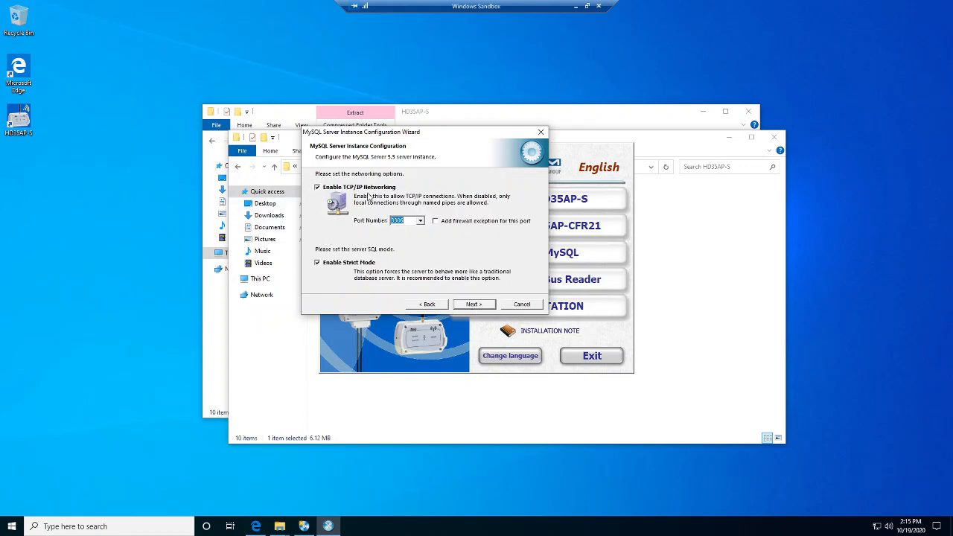
left_click(435, 222)
left_click(474, 304)
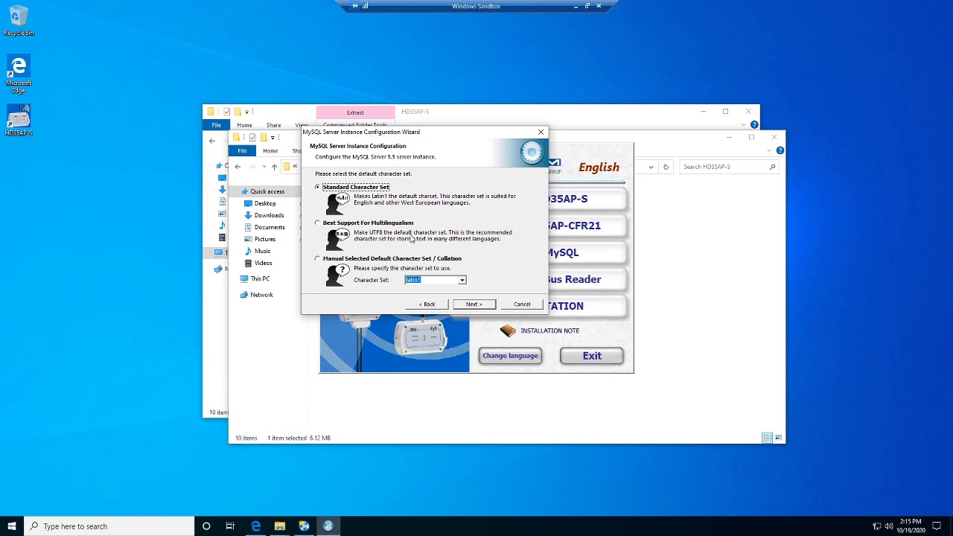
- Use the Standard Character Set and install MySQL as a Windows service with the Bin directory included in the Windows PATH
left_click(474, 304)
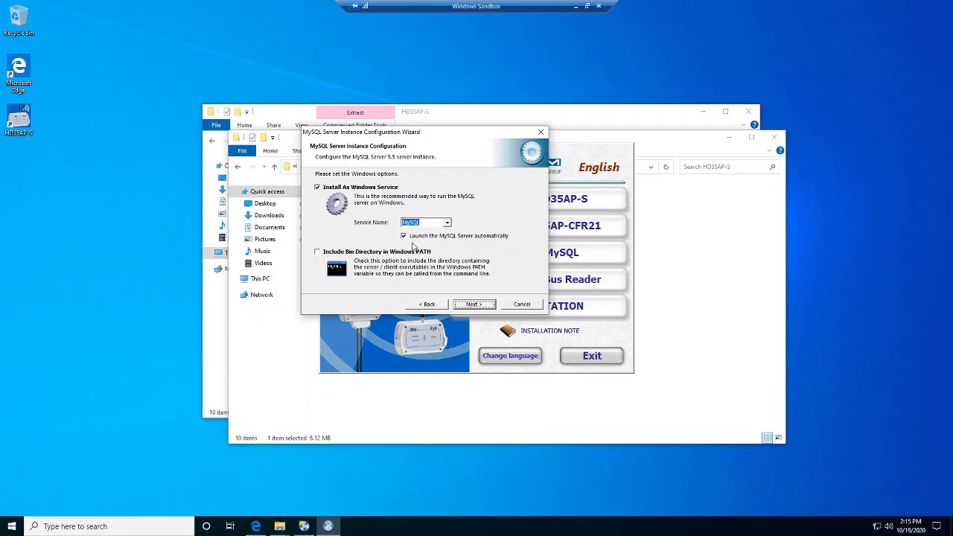
left_click(317, 253)
left_click(474, 304)
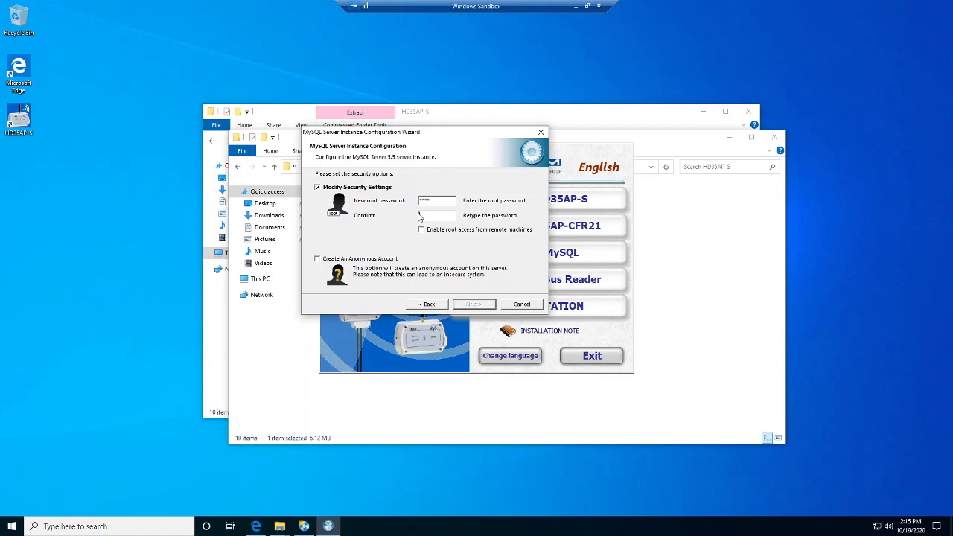
- Confirm the new root password, enable root access from remote machines, and execute and finish the MySQL instance configuration
left_click(419, 216)
type("****")
left_click(421, 230)
left_click(466, 305)
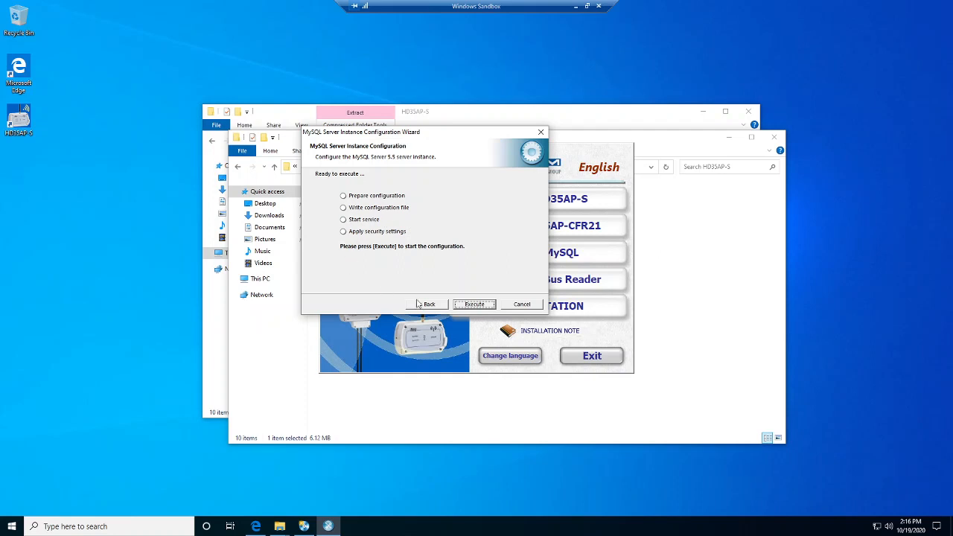
left_click(473, 305)
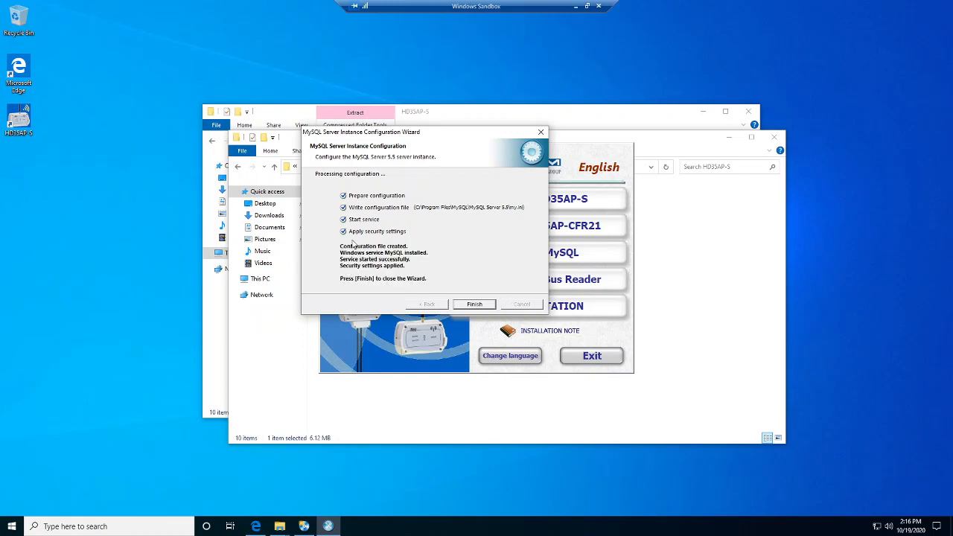
left_click(476, 307)
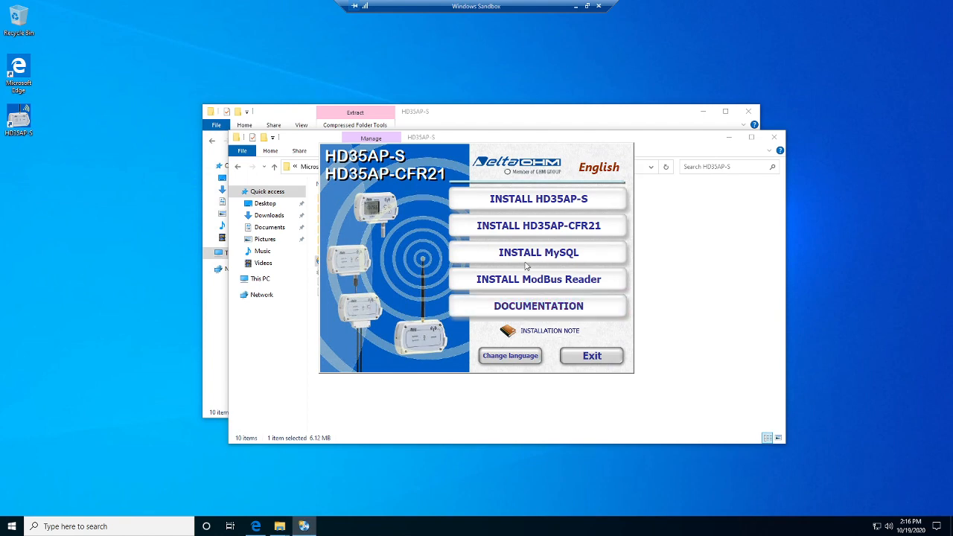
- Close the installer and both HD35AP-S folder windows, and launch the HD35AP-S software, acknowledging its database notice
left_click(589, 357)
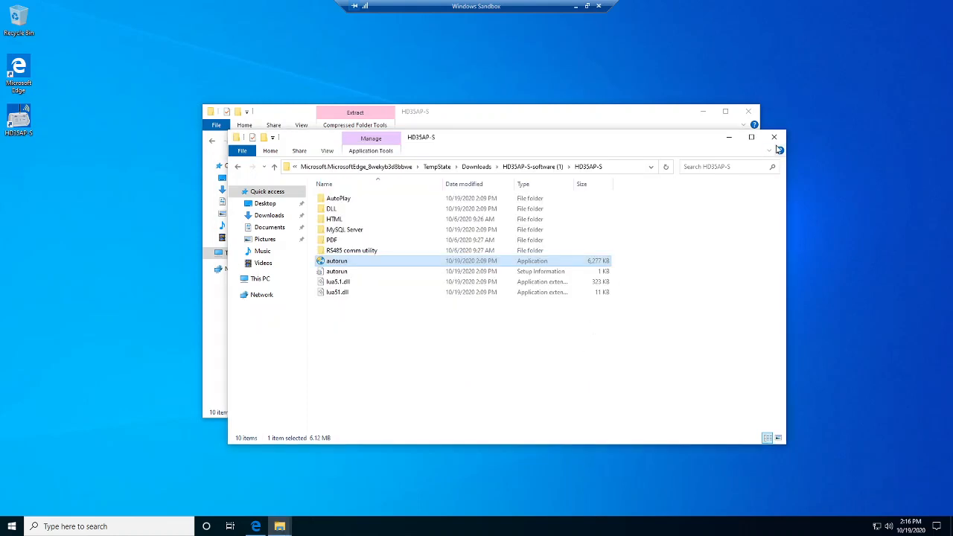
left_click(773, 137)
left_click(748, 111)
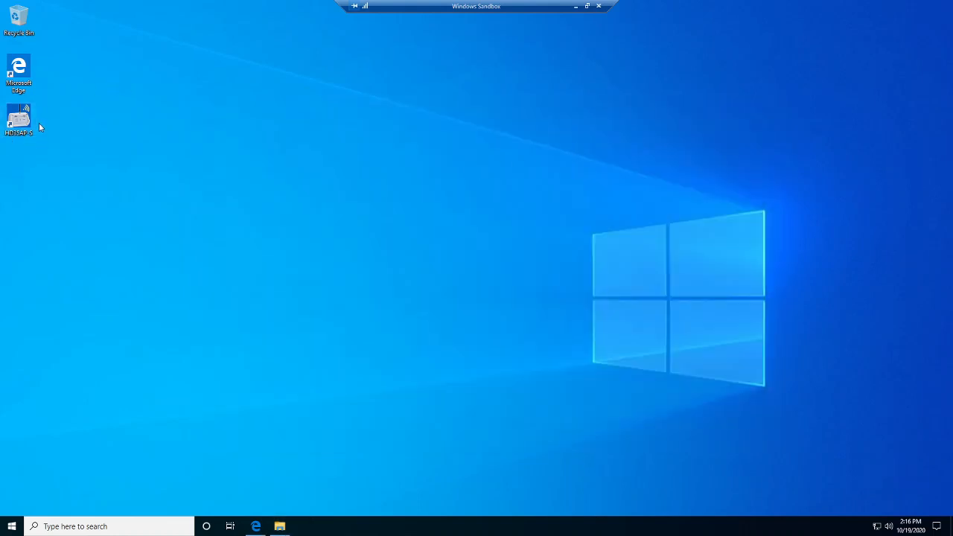
double_click(17, 119)
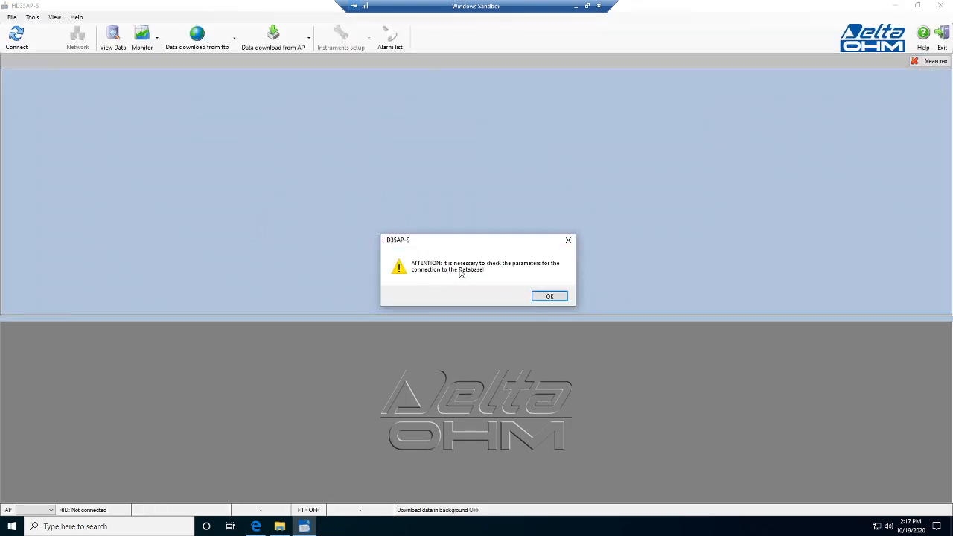
left_click(549, 295)
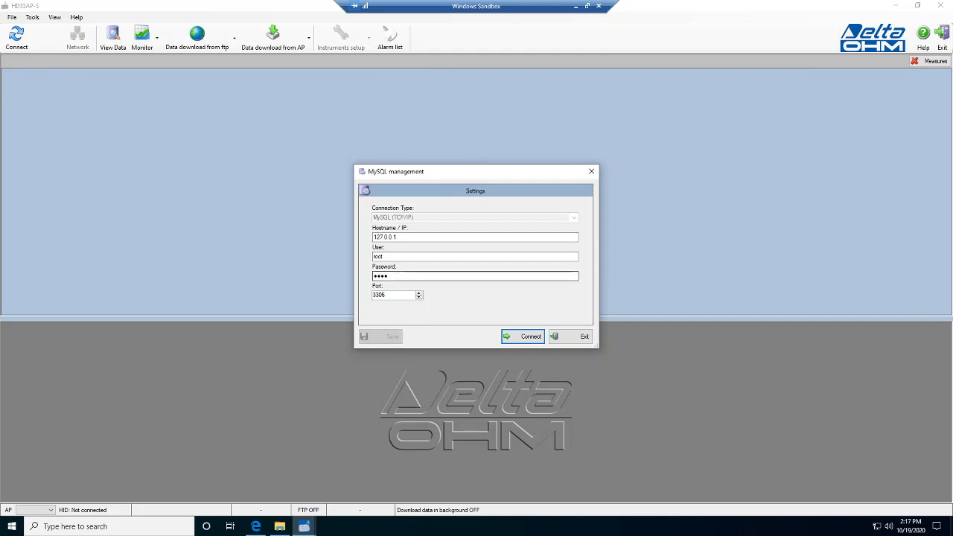
- Enter the root password in the MySQL management settings, save it and connect HD35AP-S to the database server
left_click_drag(399, 277, 360, 277)
type("●●")
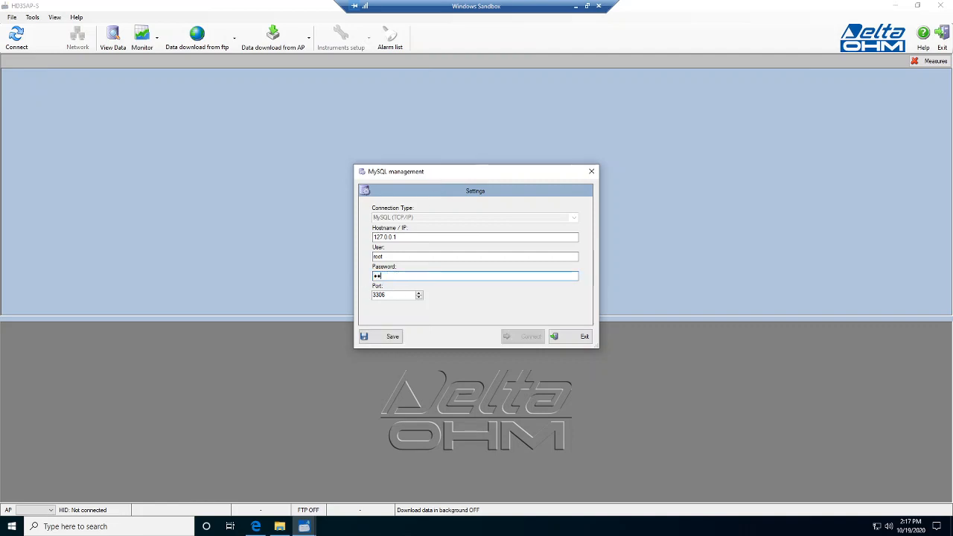
type("●●")
left_click(378, 338)
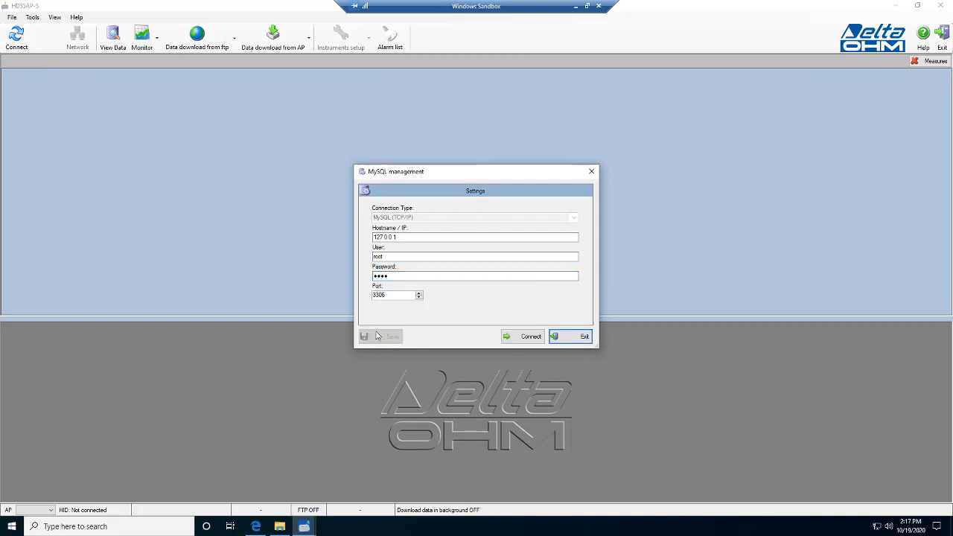
left_click(523, 340)
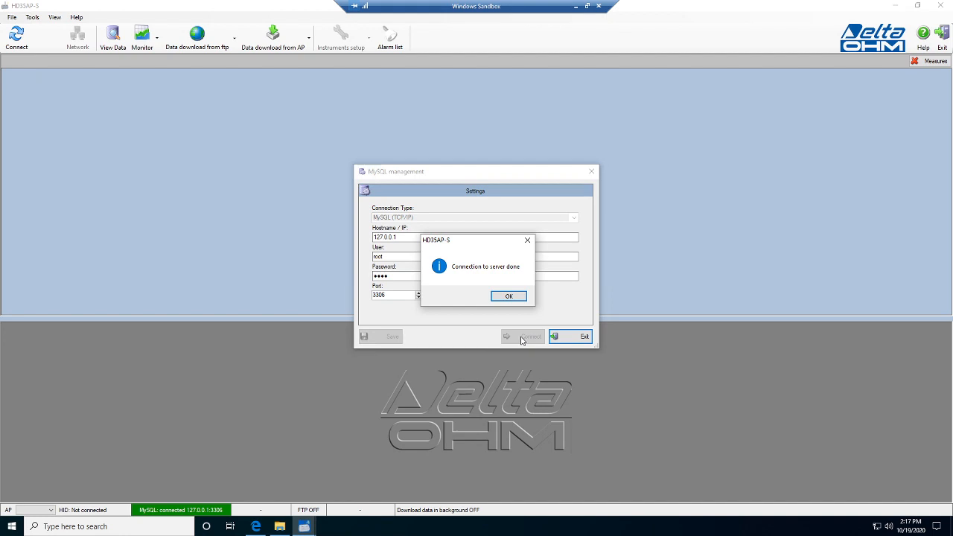
left_click(509, 297)
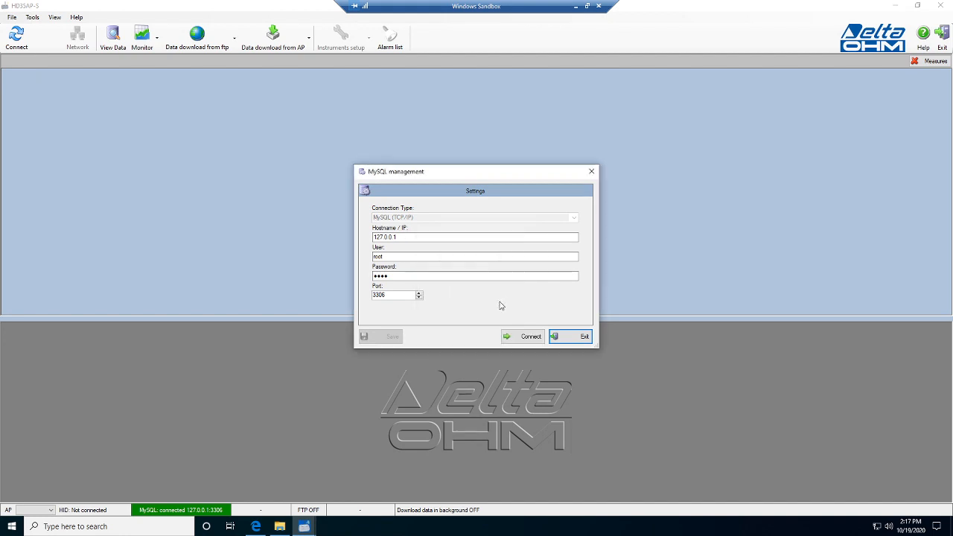
left_click(570, 336)
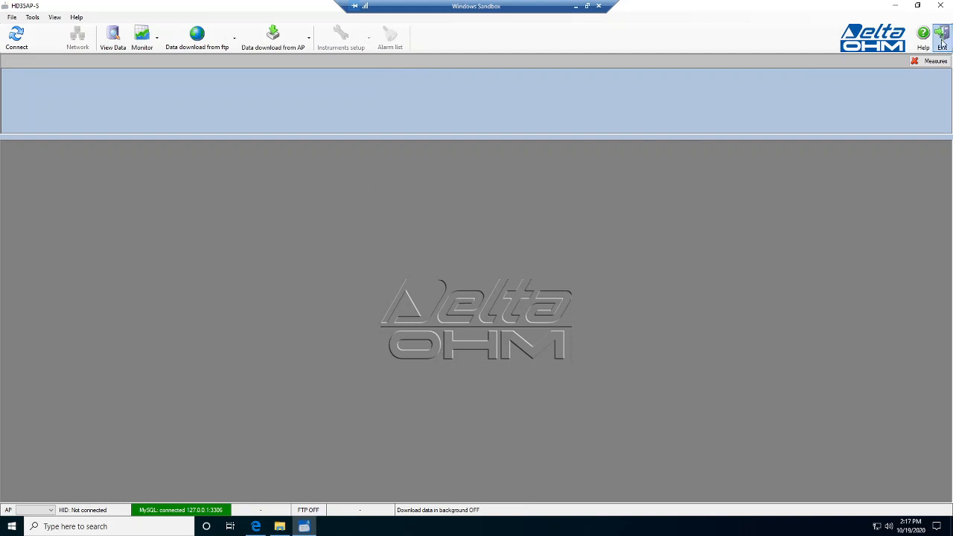
- Close Windows Sandbox and agree to discard its content
left_click(600, 8)
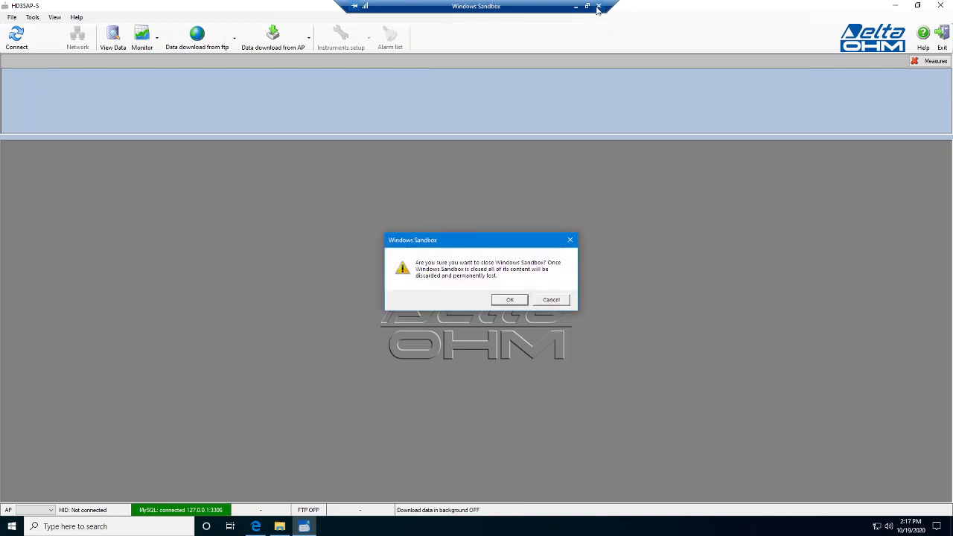
left_click(509, 300)
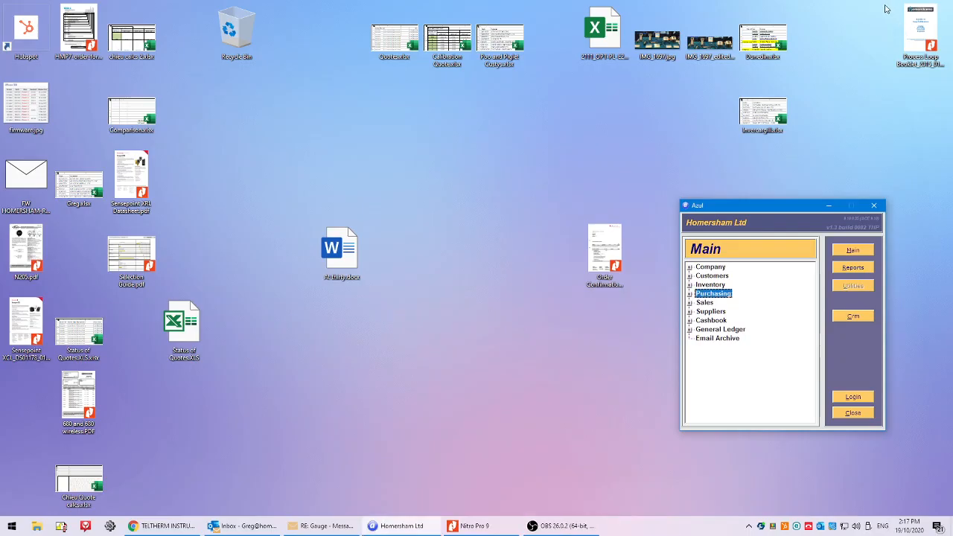
left_click(587, 523)
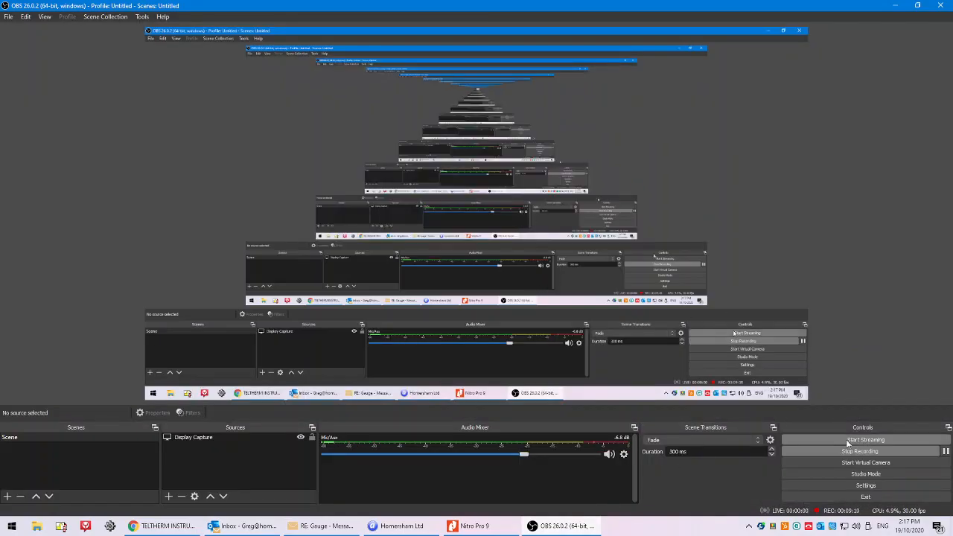